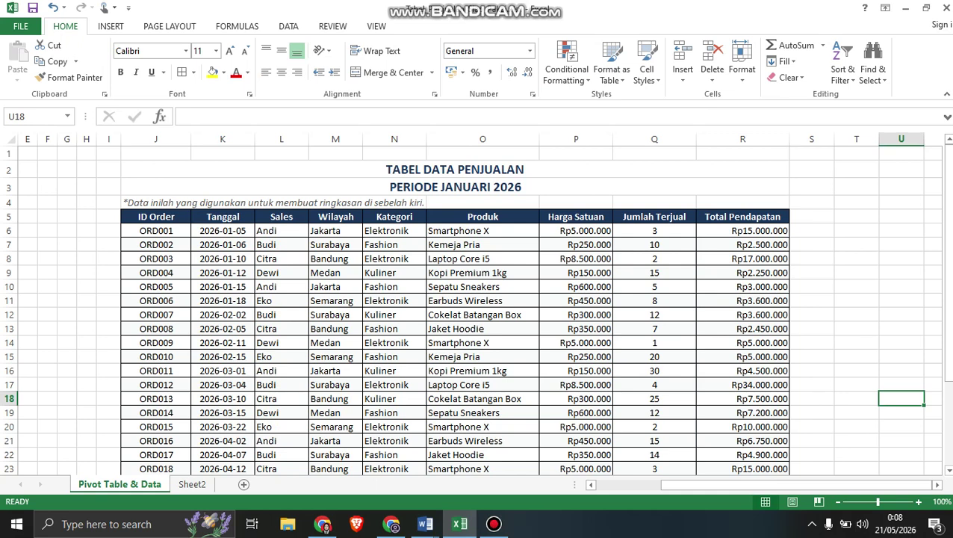
# Step: Examine the Sales, Wilayah, Kategori and Produk columns of the January 2026 sales table
pyautogui.moveTo(949, 238)
pyautogui.mouseDown()
pyautogui.moveTo(948, 322)
pyautogui.moveTo(949, 245)
pyautogui.mouseUp()
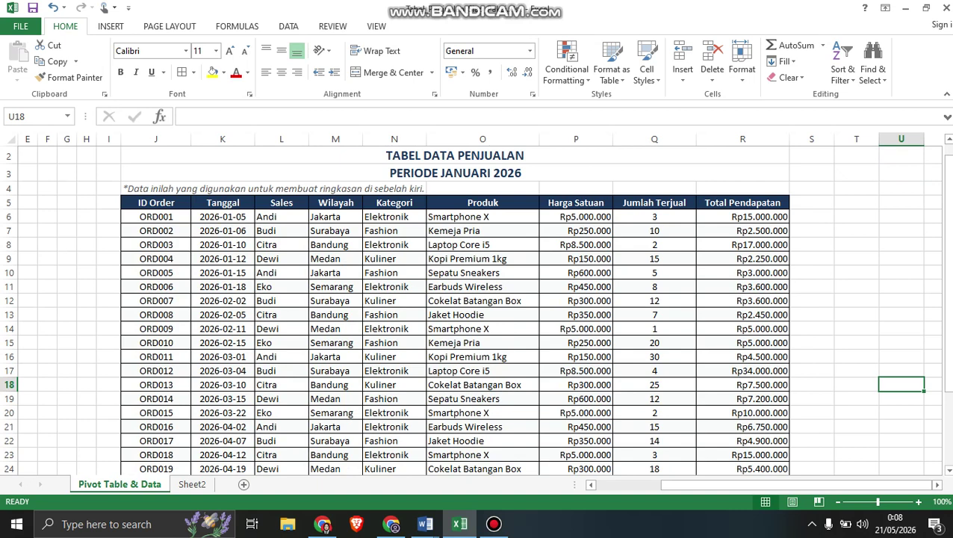
pyautogui.click(282, 203)
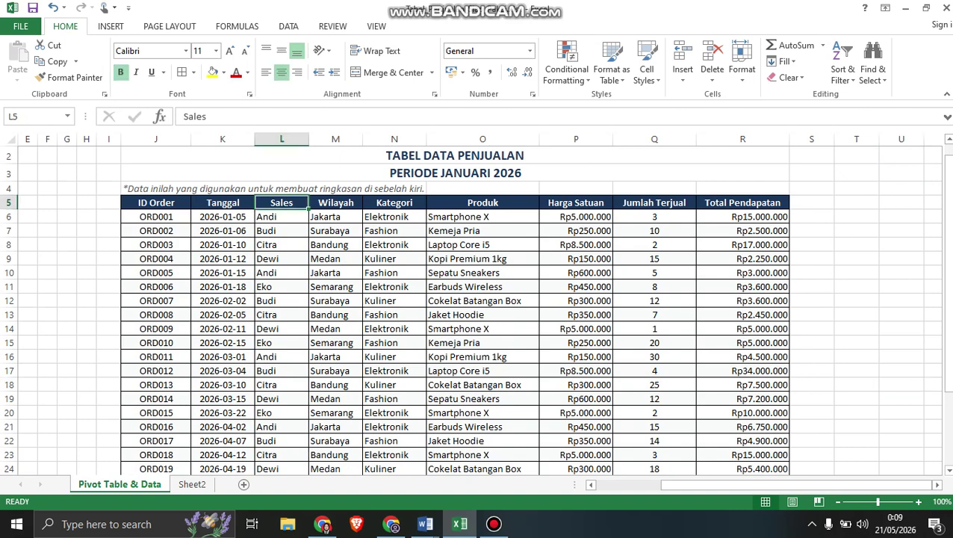
pyautogui.click(336, 203)
pyautogui.click(395, 203)
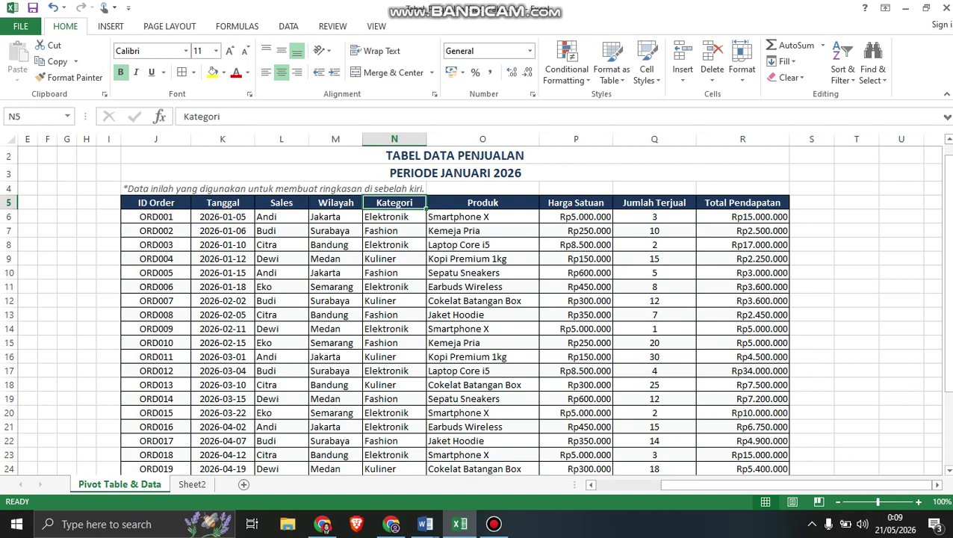
pyautogui.click(483, 202)
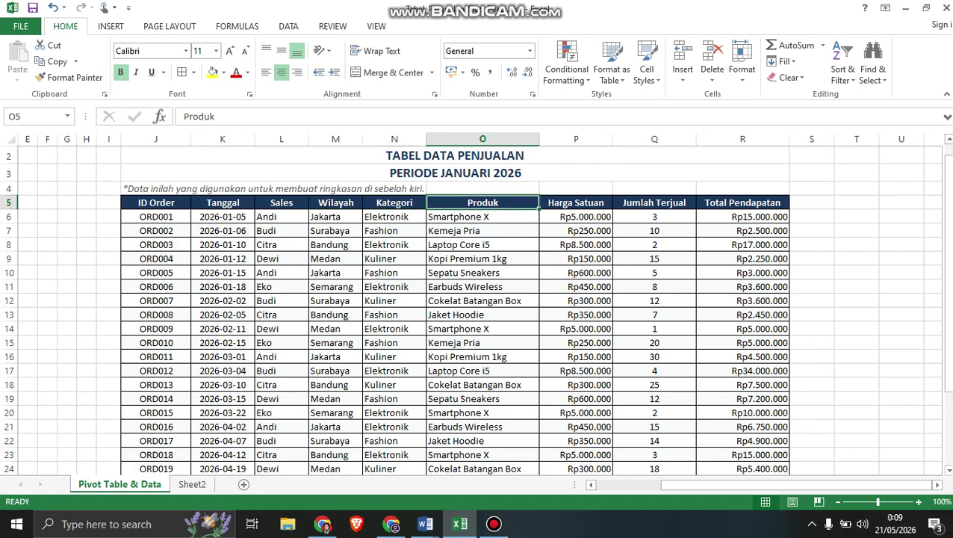
pyautogui.click(282, 203)
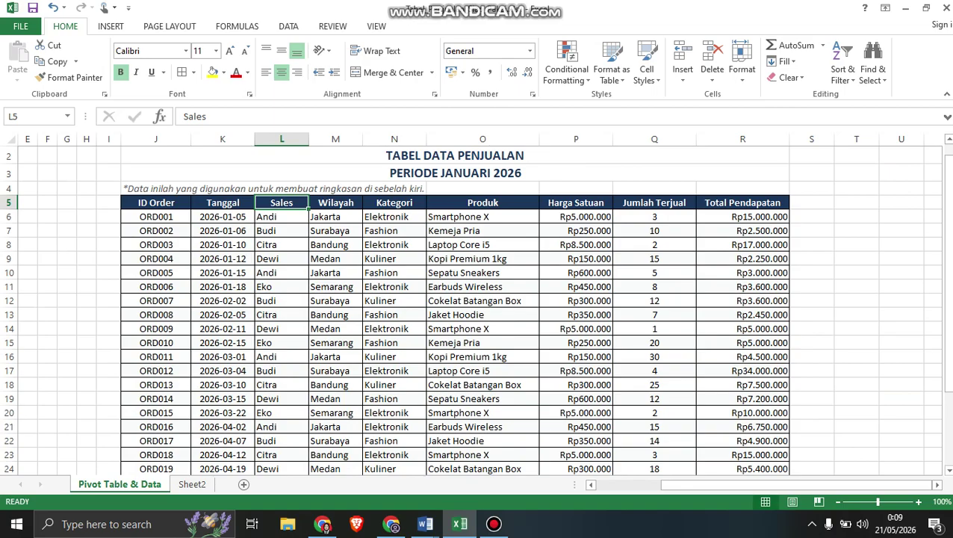
pyautogui.click(483, 217)
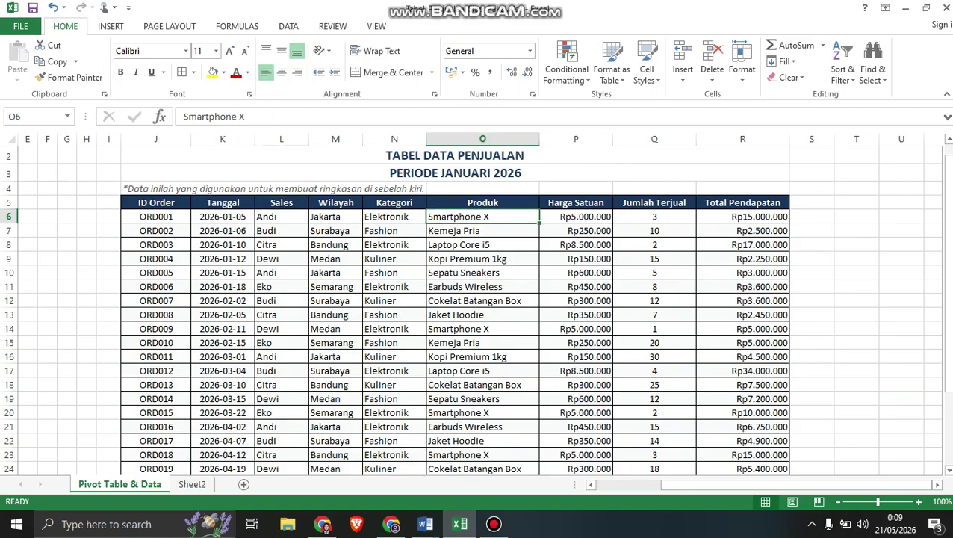
pyautogui.click(282, 217)
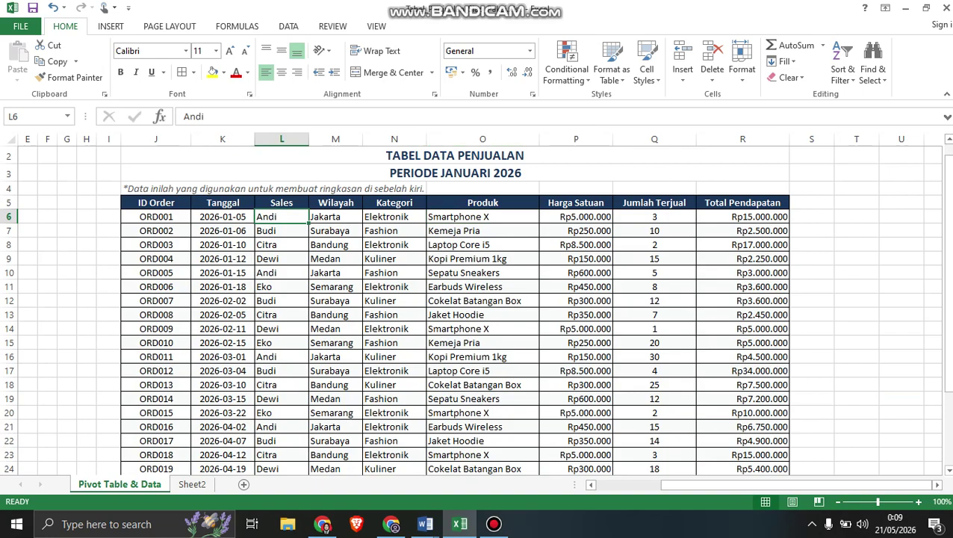
pyautogui.click(282, 203)
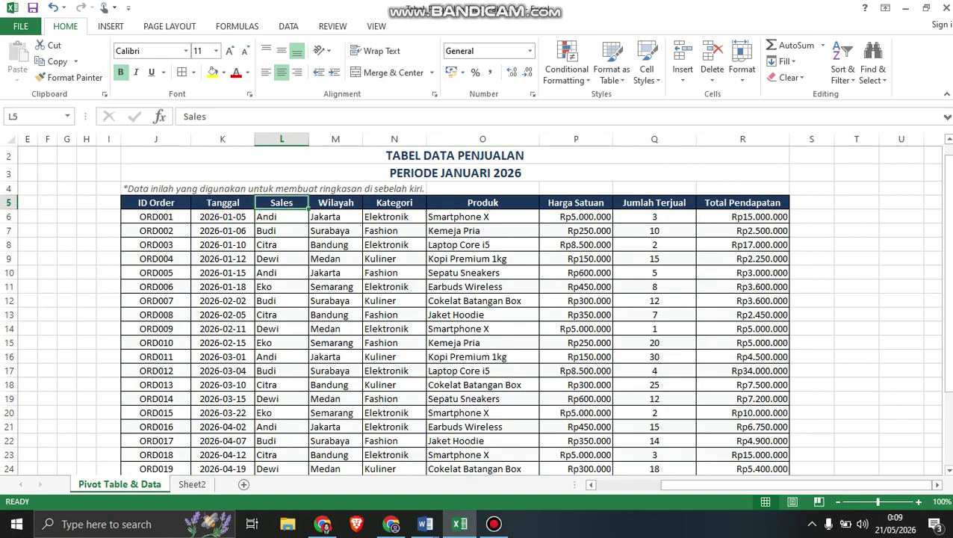
pyautogui.click(482, 203)
pyautogui.click(282, 202)
pyautogui.click(335, 203)
pyautogui.click(329, 245)
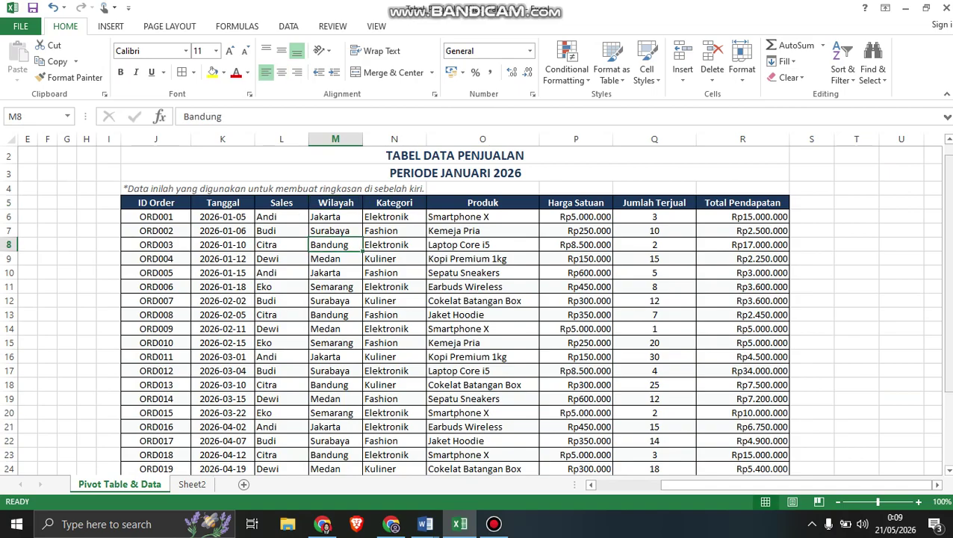
# Step: Review the sales records row by row, comparing each salesperson in the Sales column with the items in the Produk column
pyautogui.moveTo(947, 272); pyautogui.dragTo(947, 259)
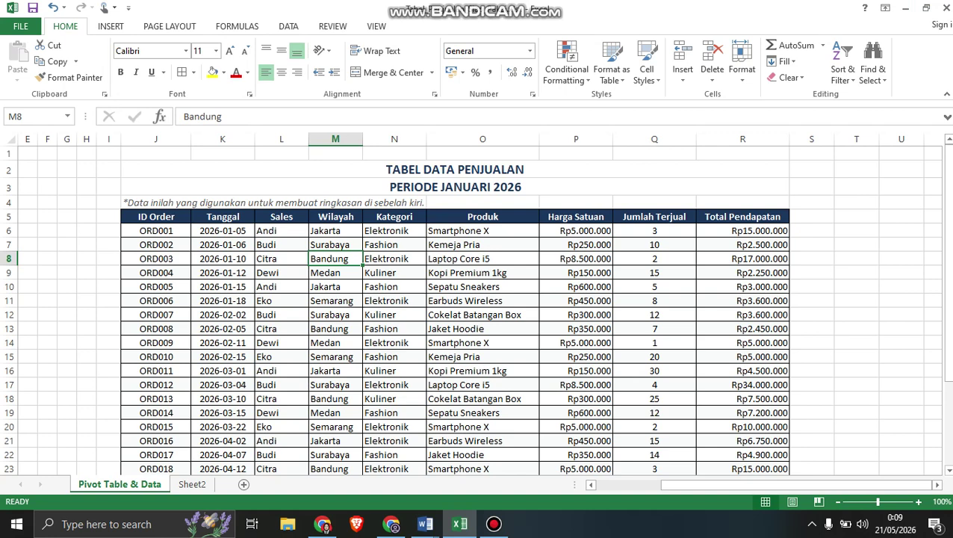
pyautogui.moveTo(948, 198)
pyautogui.mouseDown()
pyautogui.moveTo(948, 269)
pyautogui.moveTo(948, 198)
pyautogui.mouseUp()
pyautogui.moveTo(948, 199); pyautogui.dragTo(948, 199)
pyautogui.moveTo(948, 199); pyautogui.dragTo(948, 199)
pyautogui.click(281, 217)
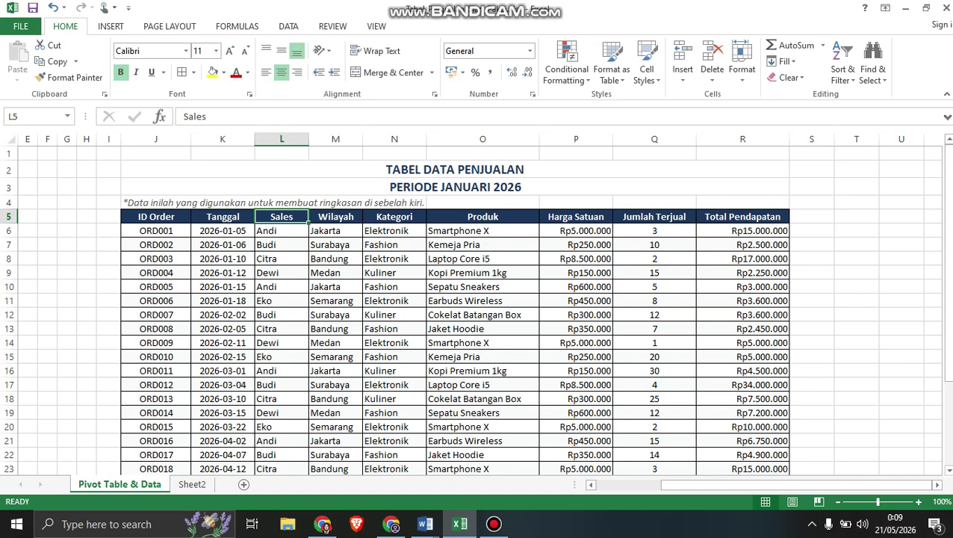
pyautogui.click(483, 216)
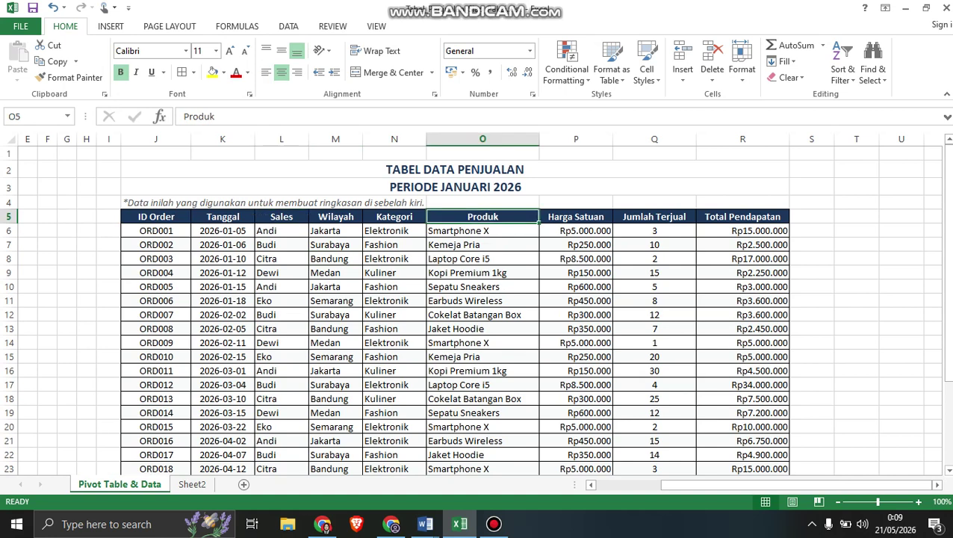
pyautogui.click(282, 231)
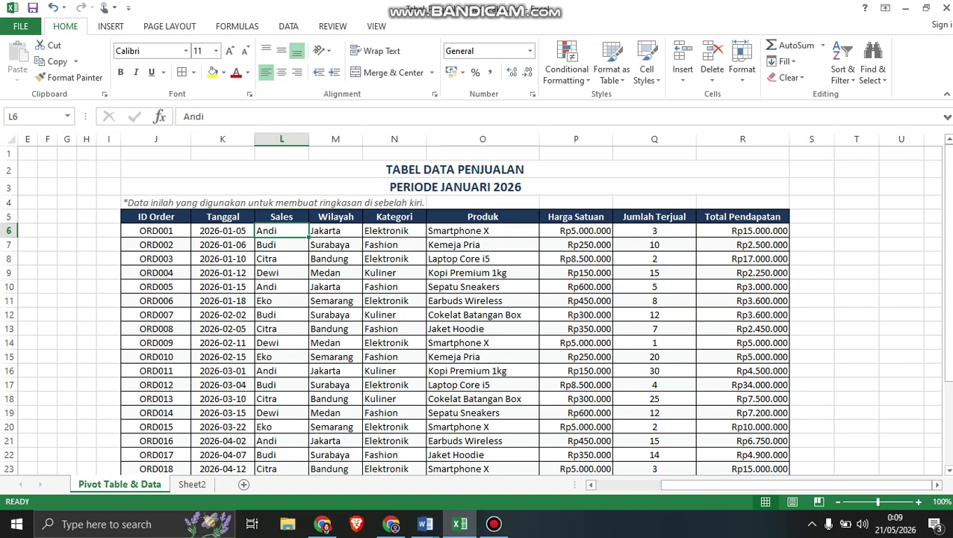
pyautogui.click(281, 258)
pyautogui.click(282, 230)
pyautogui.press('Right')
pyautogui.press('Right')
pyautogui.press('Right')
pyautogui.press('Down')
pyautogui.press('Down')
pyautogui.press('Down')
pyautogui.press('Down')
pyautogui.press('Down')
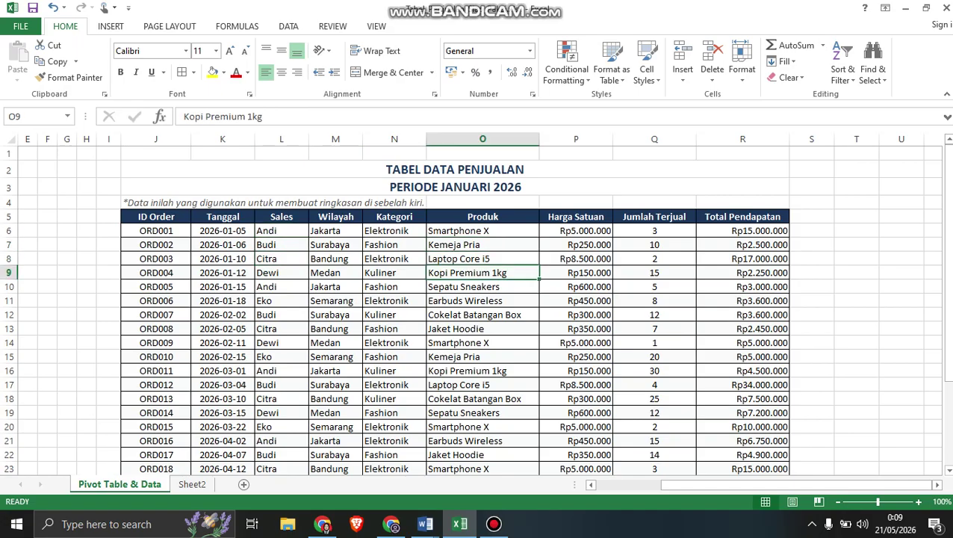
pyautogui.click(282, 231)
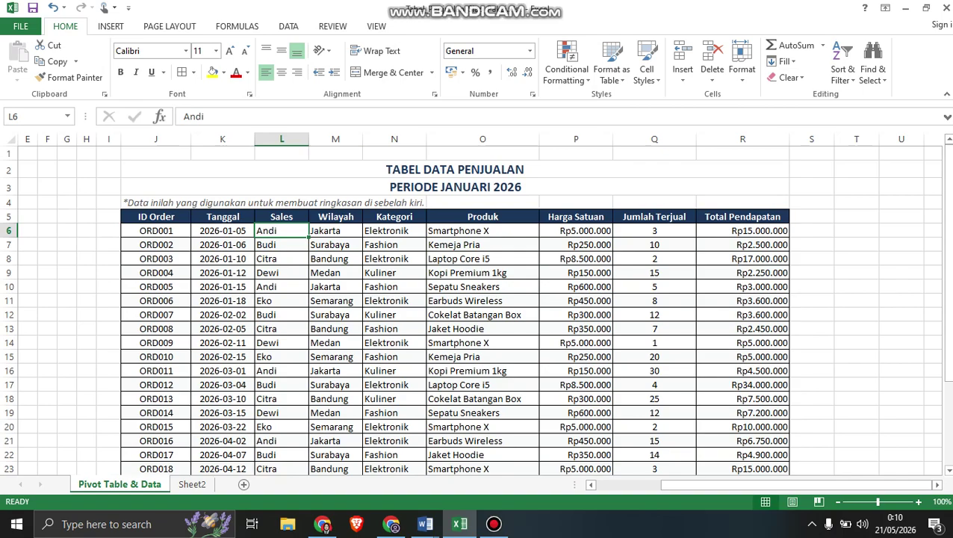
pyautogui.click(281, 272)
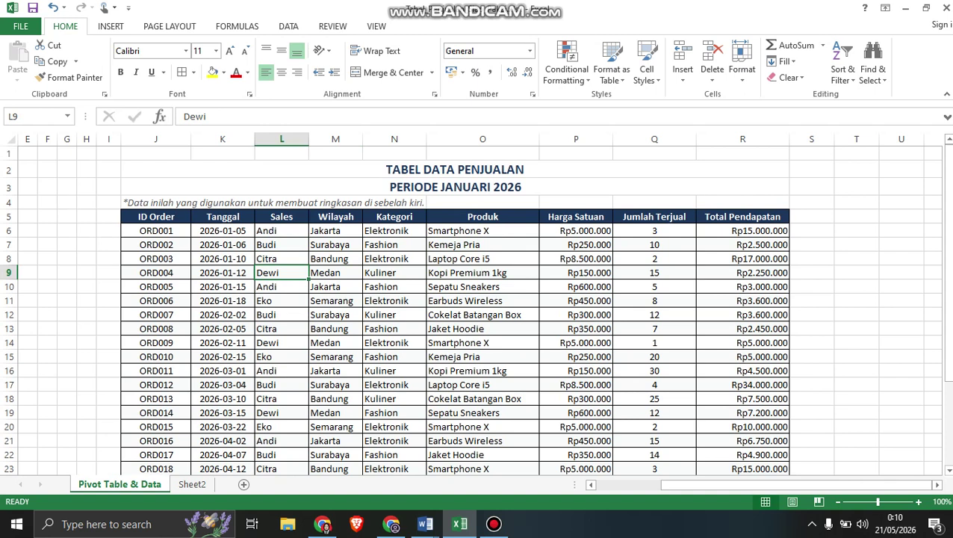
# Step: Start a PivotTable from the whole sales table, range J5:R31, including its header and total row
pyautogui.moveTo(156, 216); pyautogui.dragTo(784, 453)
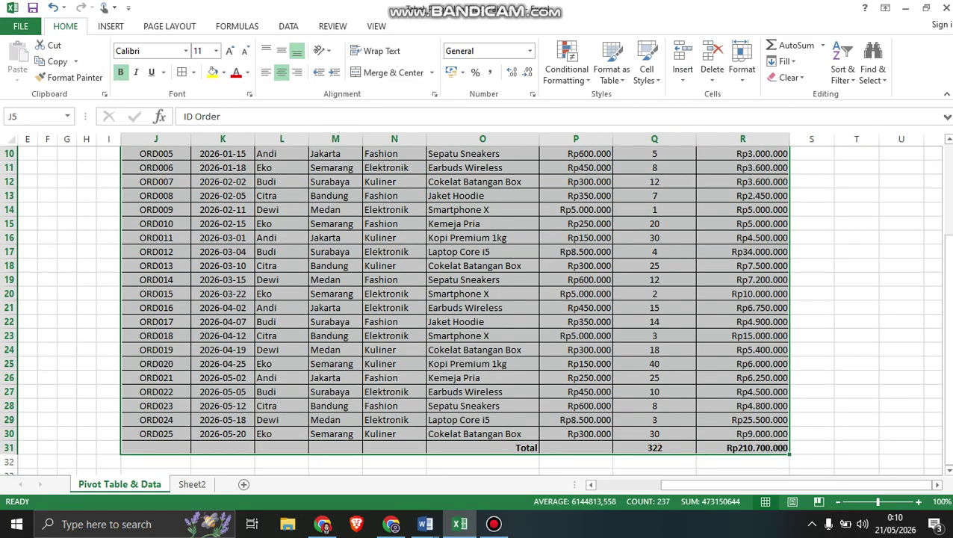
pyautogui.click(110, 26)
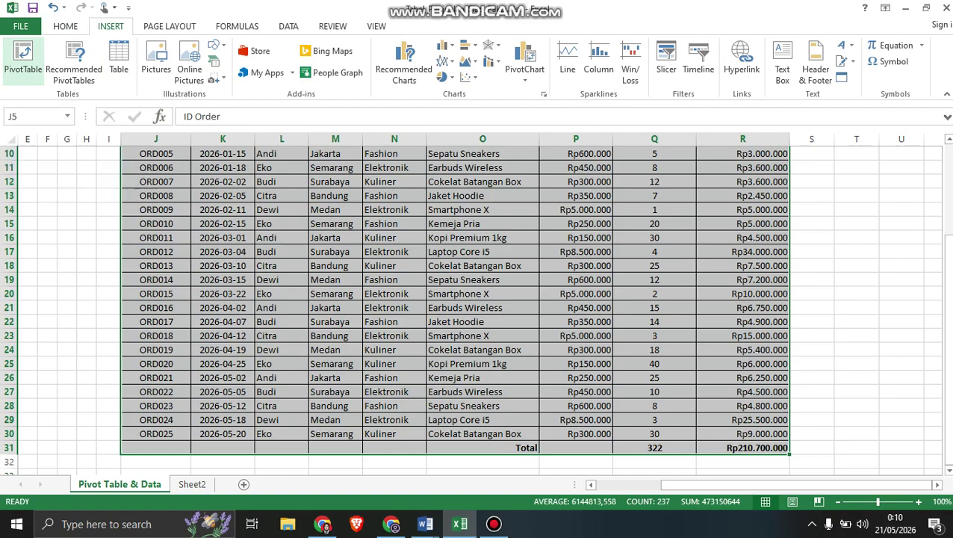
pyautogui.click(23, 60)
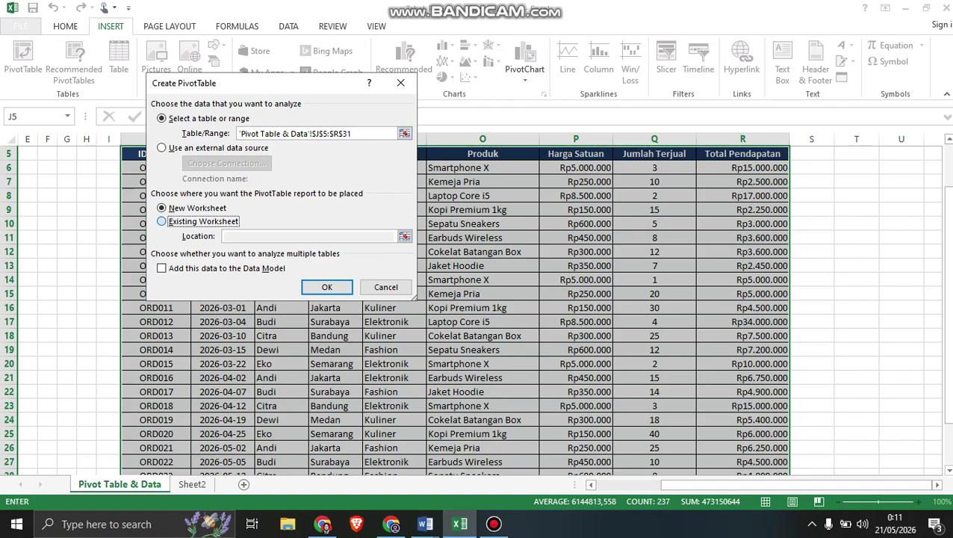
# Step: Place the PivotTable on the existing worksheet Sheet2 at cell B3 and create it
pyautogui.hotkey('alt', 'e')
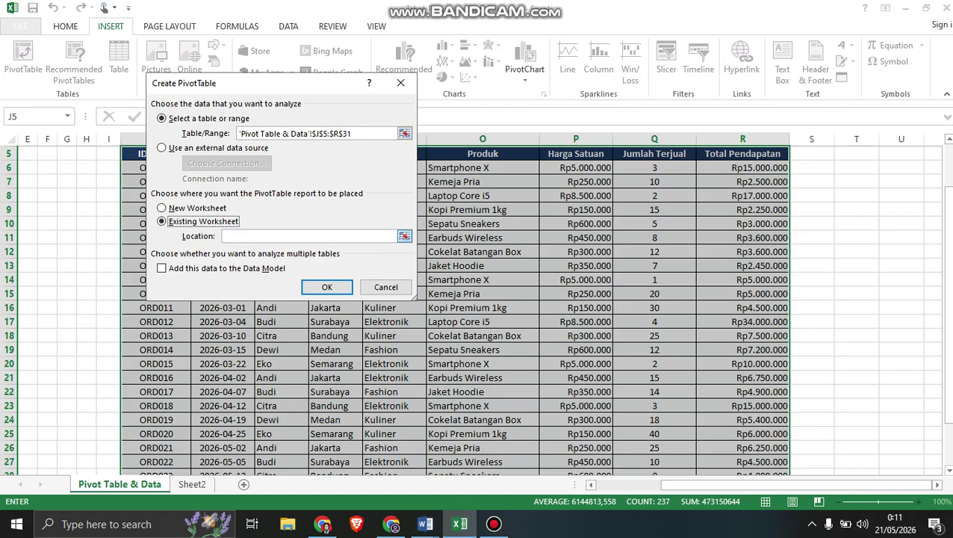
pyautogui.click(314, 236)
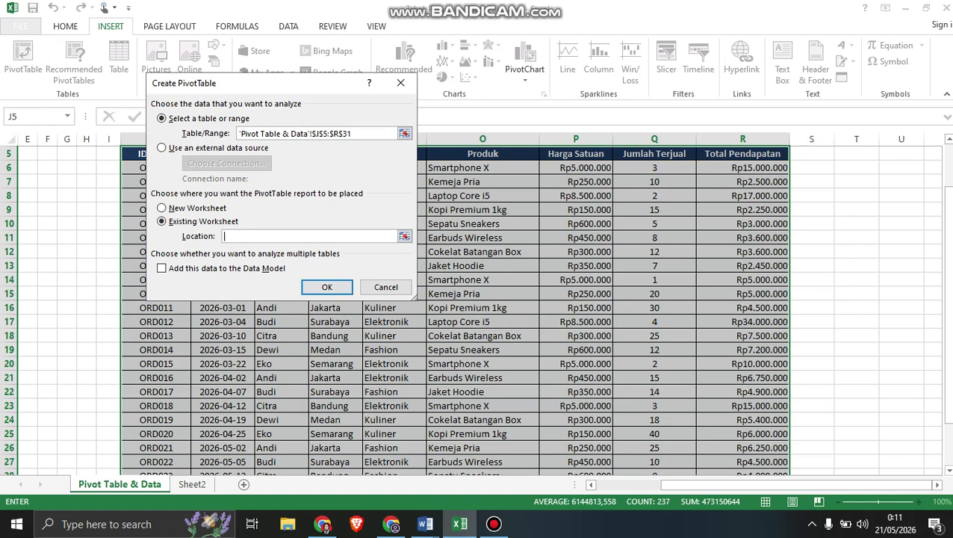
pyautogui.click(404, 237)
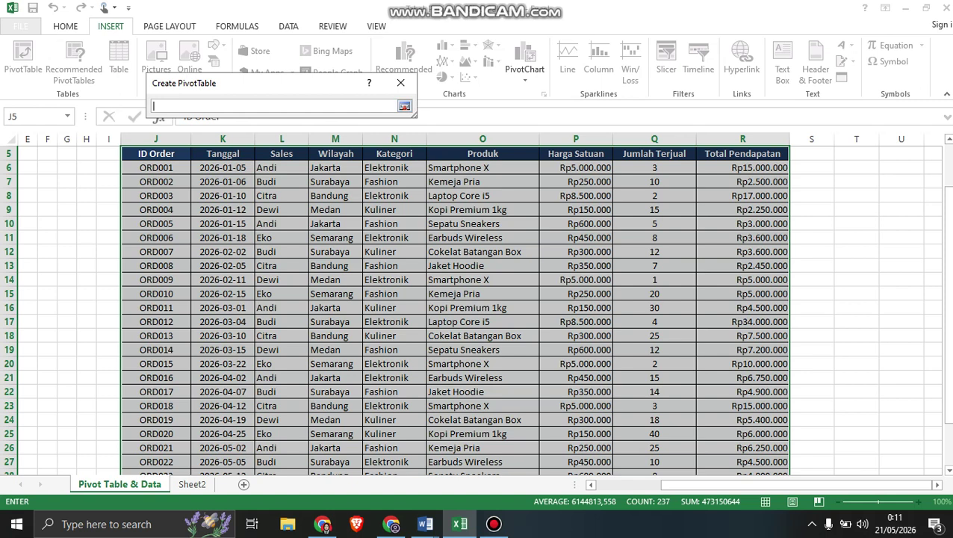
pyautogui.click(192, 484)
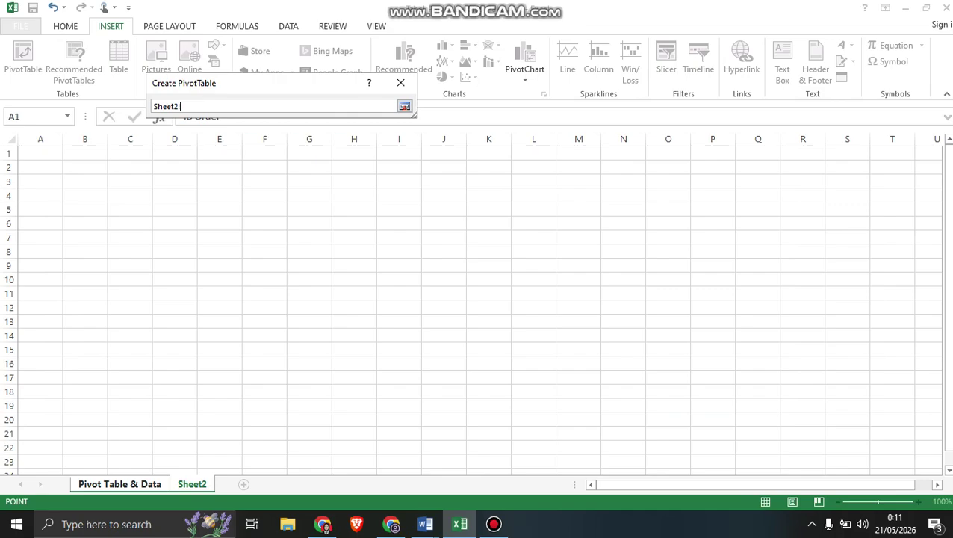
pyautogui.click(85, 182)
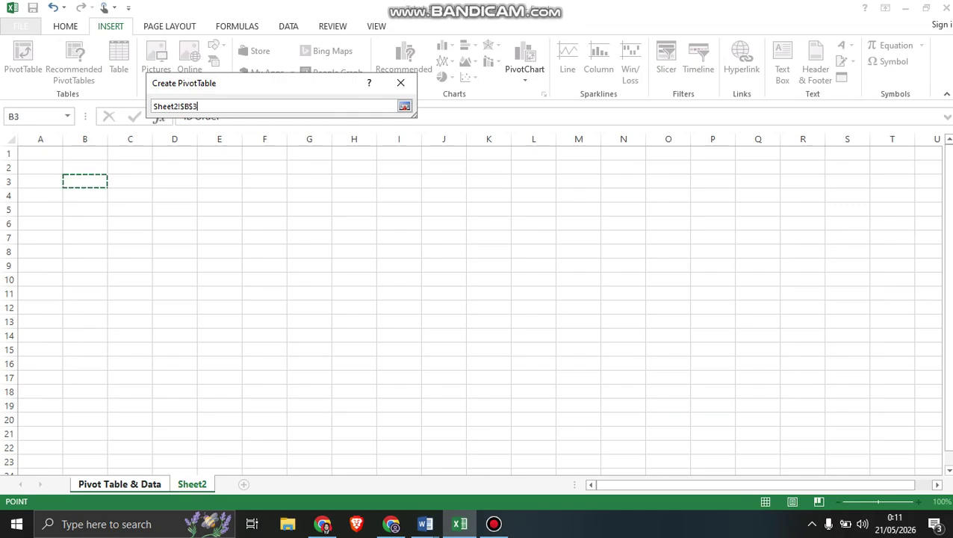
pyautogui.click(404, 106)
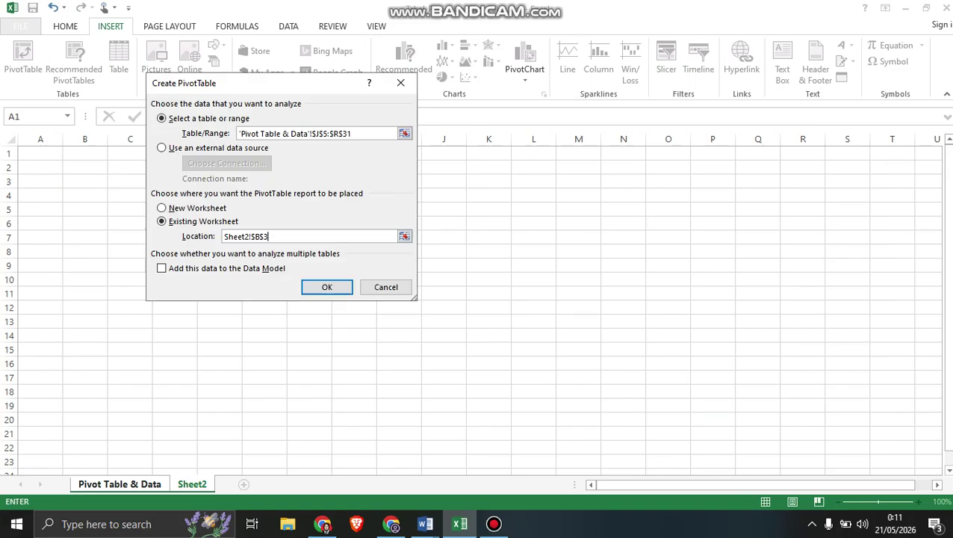
pyautogui.click(327, 287)
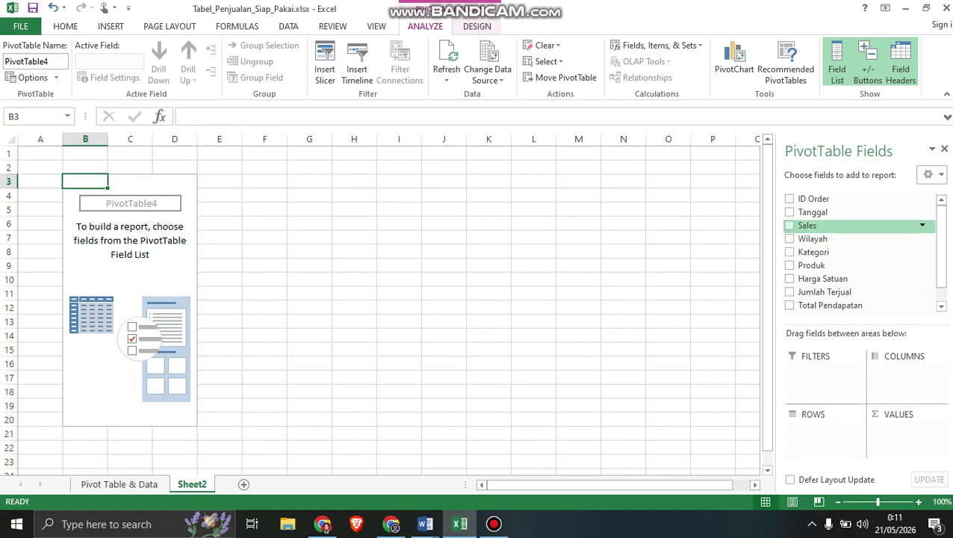
# Step: Add the Sales, Produk, Harga Satuan, Jumlah Terjual and Total Pendapatan fields to the PivotTable
pyautogui.click(790, 225)
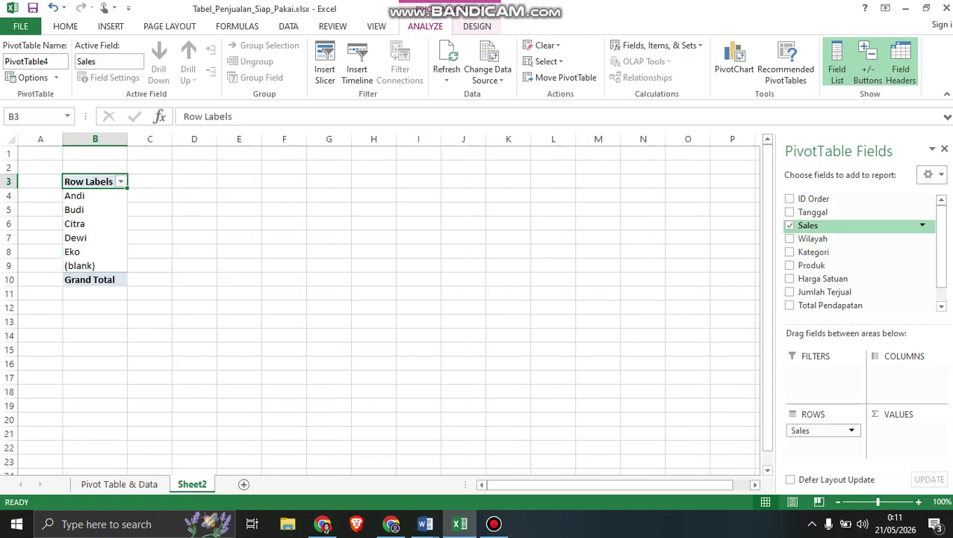
pyautogui.click(790, 265)
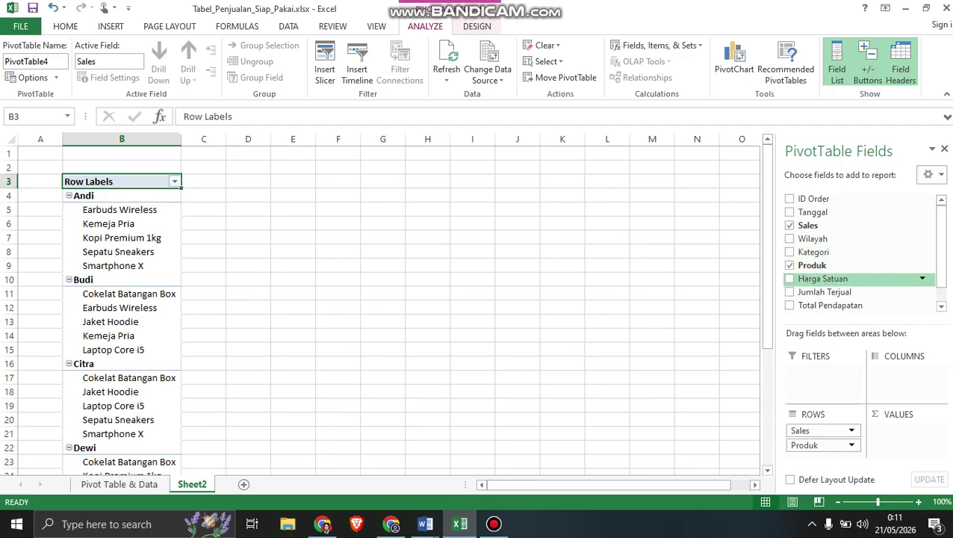
pyautogui.click(790, 278)
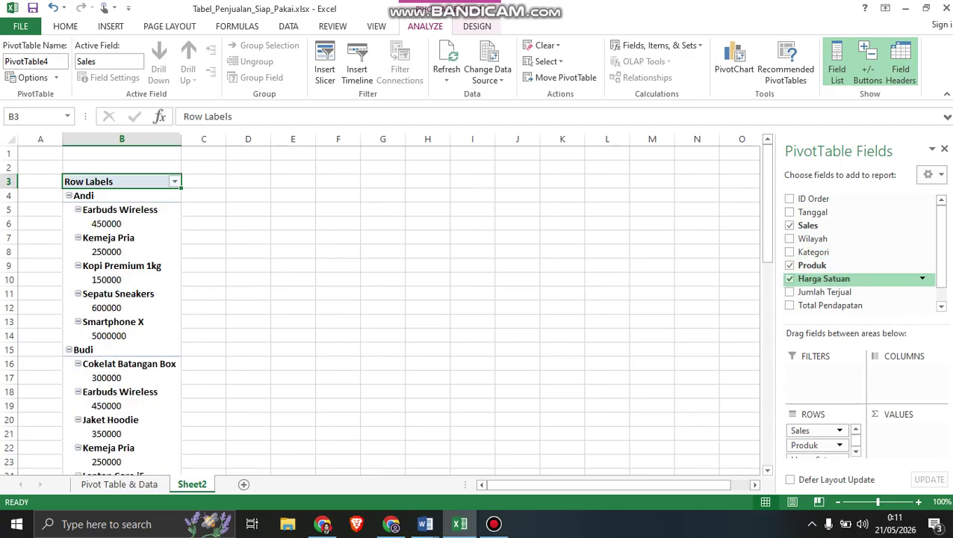
pyautogui.click(790, 292)
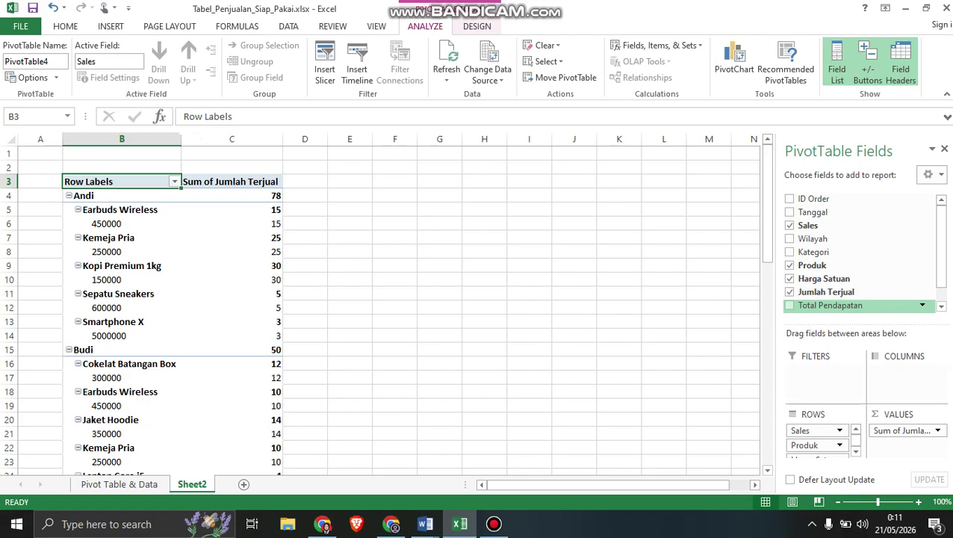
pyautogui.click(789, 305)
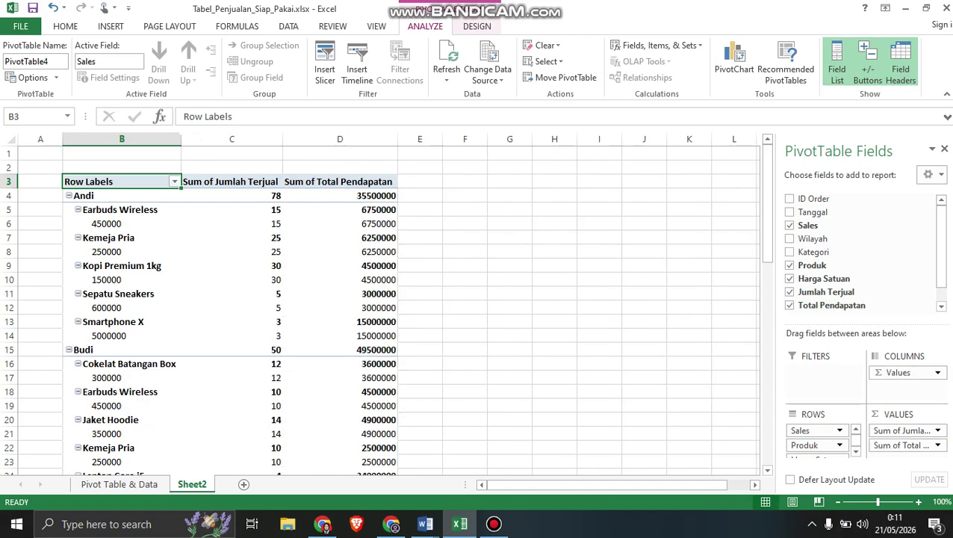
pyautogui.moveTo(768, 201)
pyautogui.mouseDown()
pyautogui.moveTo(768, 408)
pyautogui.moveTo(768, 205)
pyautogui.mouseUp()
pyautogui.scroll(-1, 859, 250)
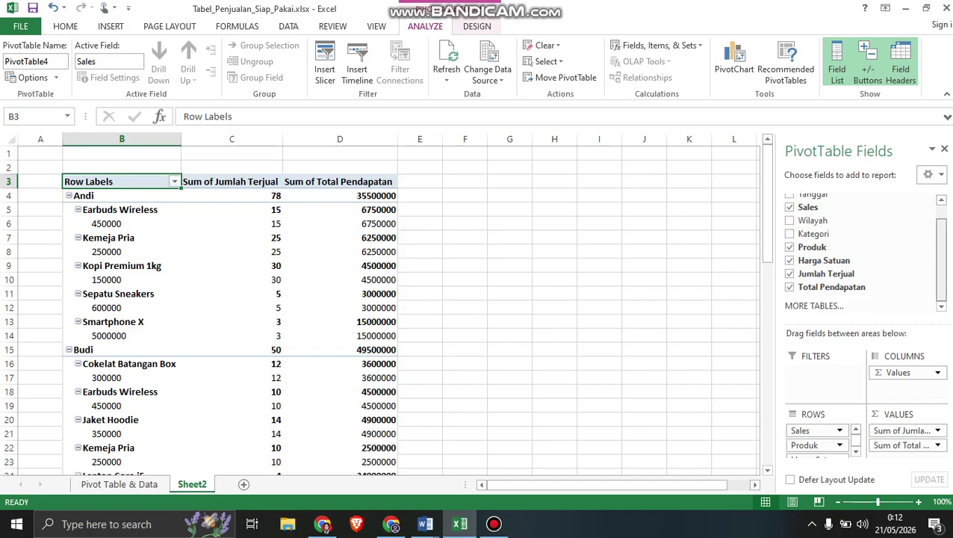
pyautogui.moveTo(767, 201)
pyautogui.mouseDown()
pyautogui.moveTo(767, 401)
pyautogui.moveTo(767, 183)
pyautogui.mouseUp()
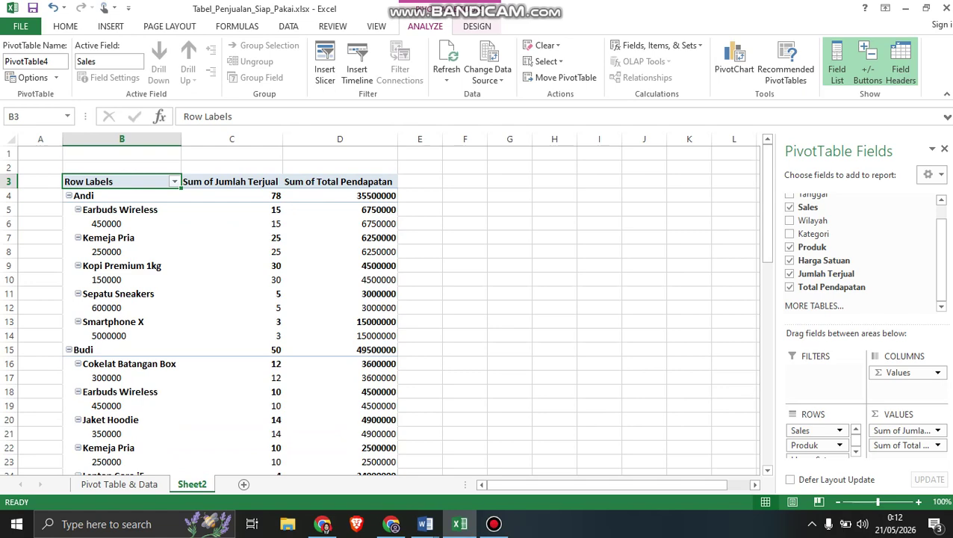
# Step: Filter the PivotTable's row labels by the Sales field to keep only the third-listed salesperson, excluding all others and (blank)
pyautogui.click(175, 181)
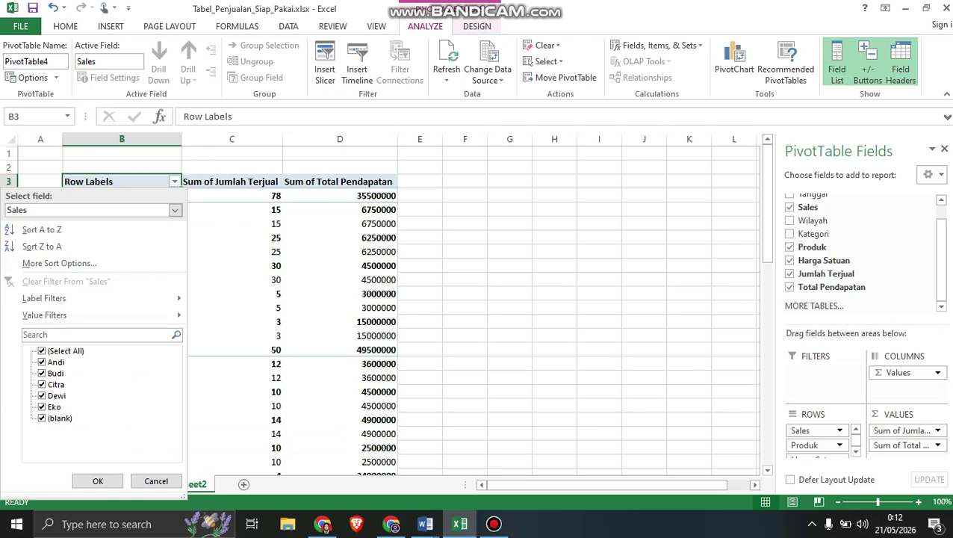
pyautogui.click(42, 396)
pyautogui.click(42, 407)
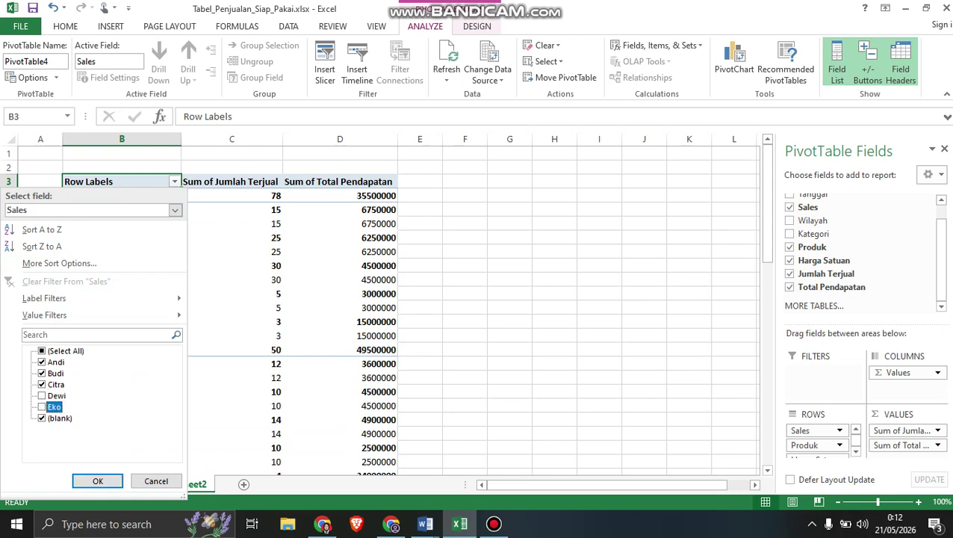
pyautogui.click(42, 419)
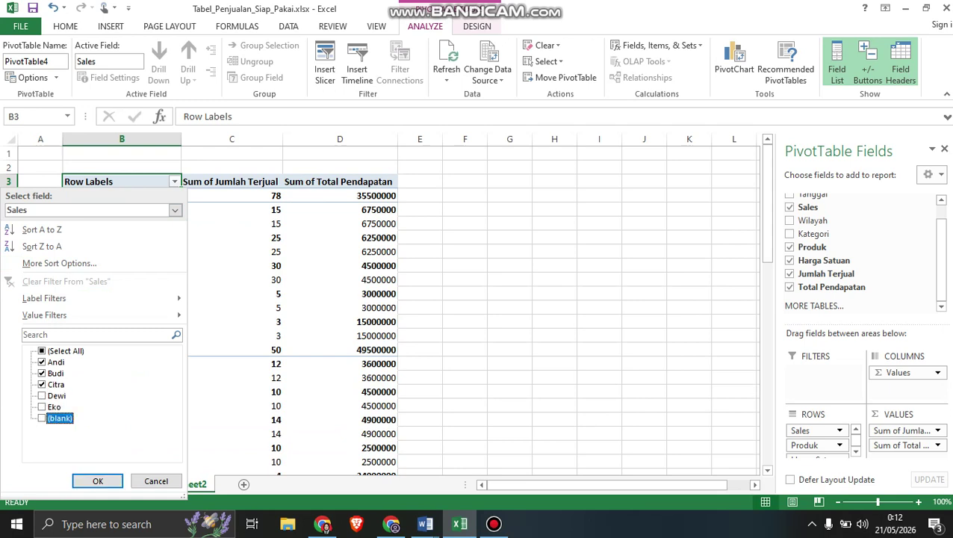
pyautogui.click(42, 374)
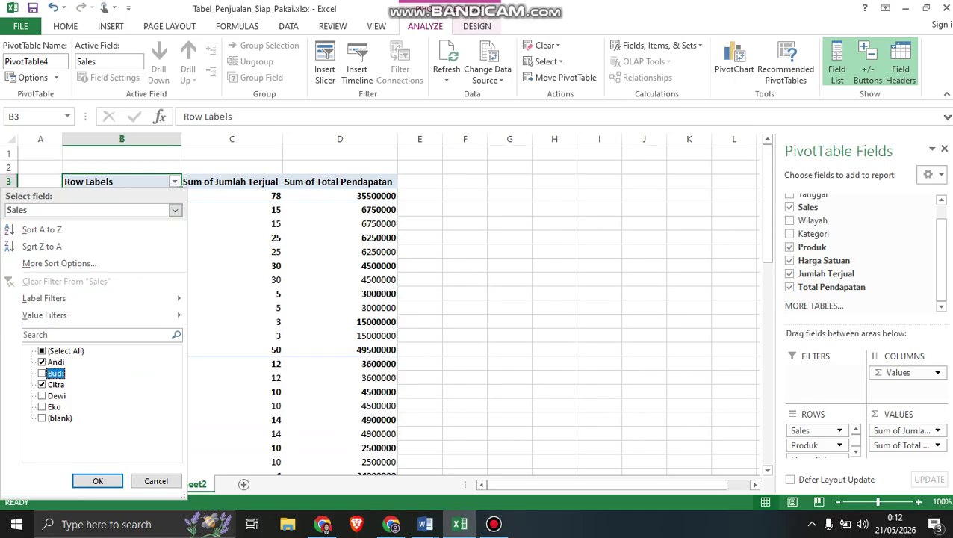
pyautogui.click(42, 363)
pyautogui.press('Return')
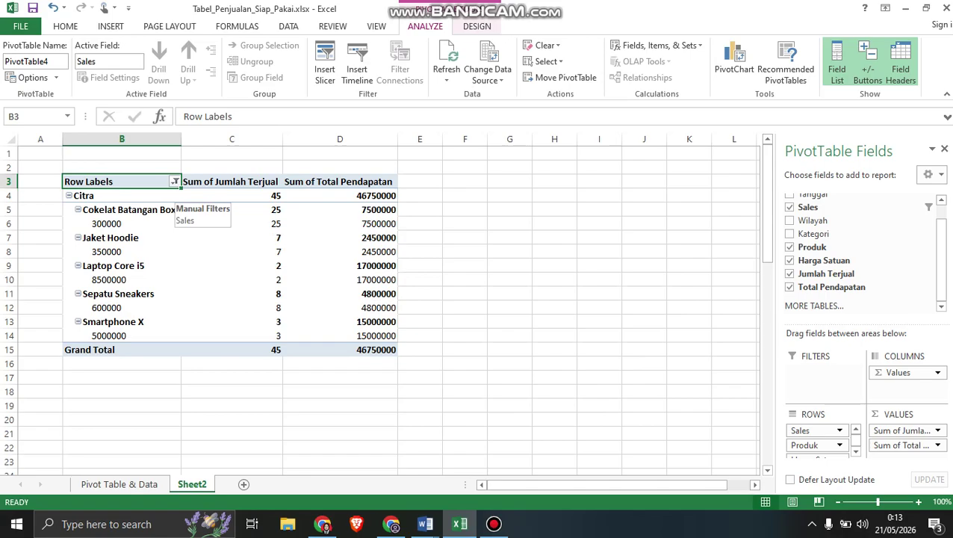
# Step: Add the second-listed salesperson to the Sales filter alongside the one already selected and apply it to the PivotTable
pyautogui.click(174, 182)
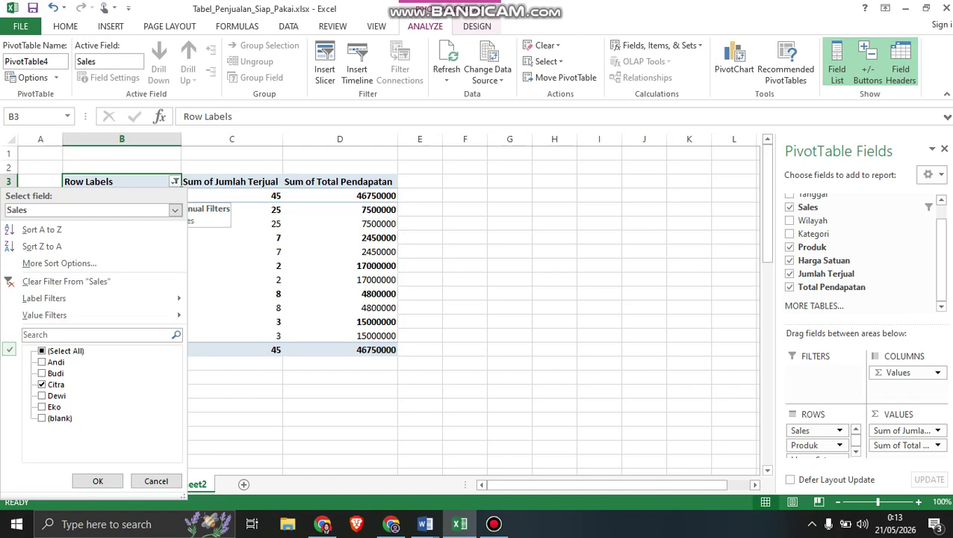
pyautogui.click(42, 374)
pyautogui.click(98, 480)
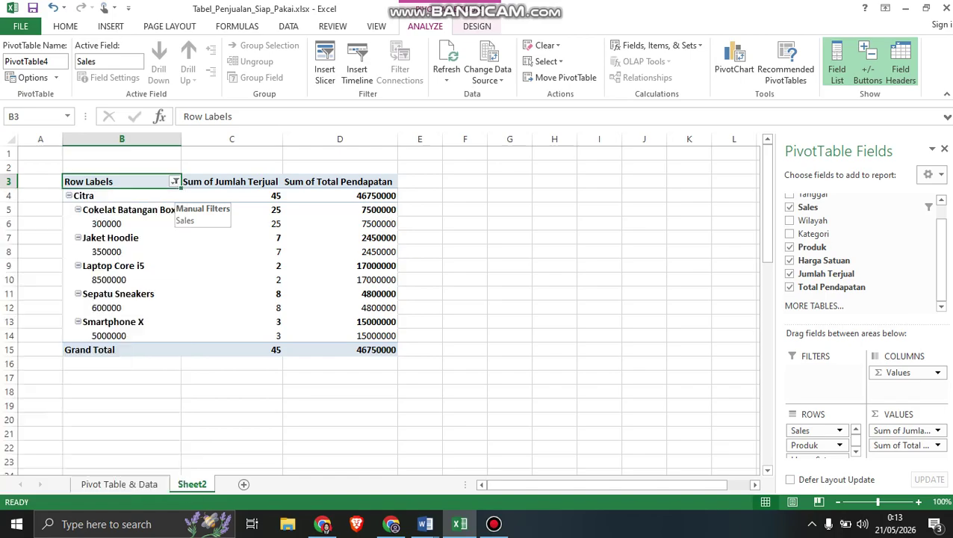
pyautogui.moveTo(768, 179)
pyautogui.mouseDown()
pyautogui.moveTo(768, 236)
pyautogui.moveTo(767, 178)
pyautogui.mouseUp()
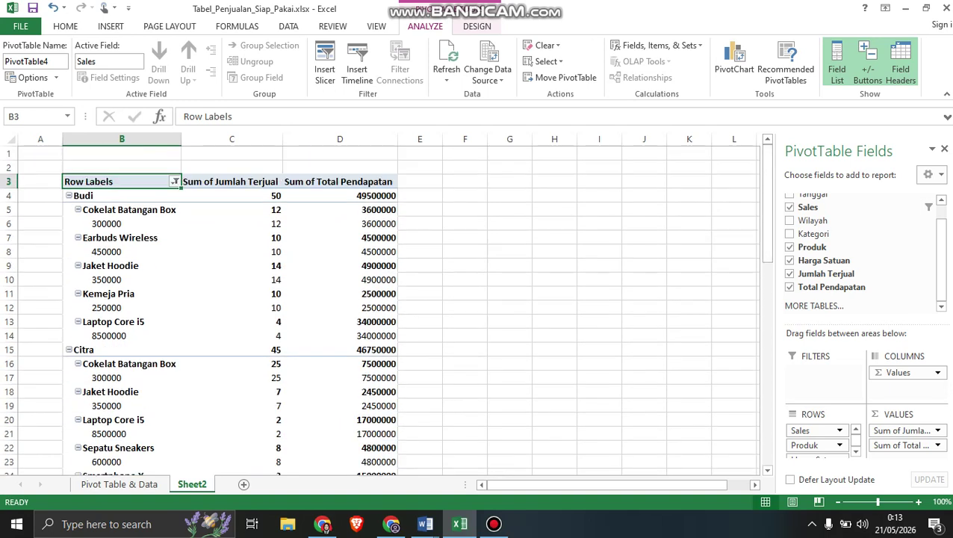